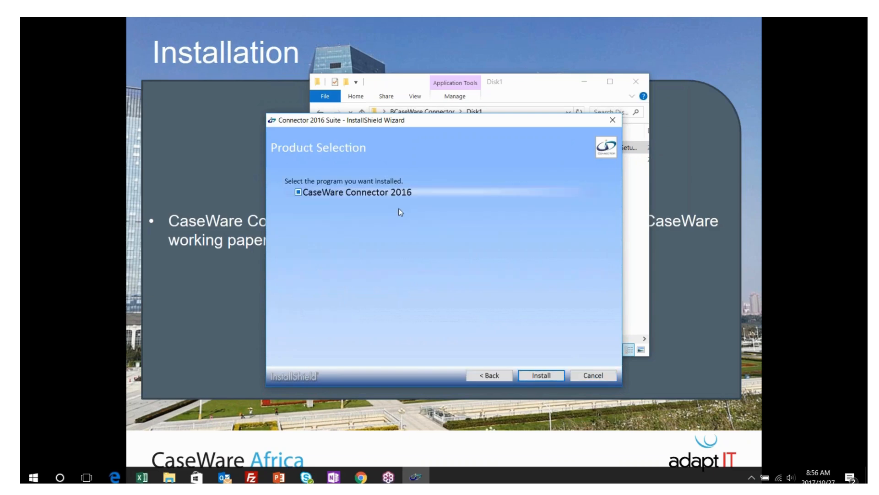
Install the Connector 2016 Suite, finish the InstallShield wizard, and close the Disk1 folder window
left_click(538, 375)
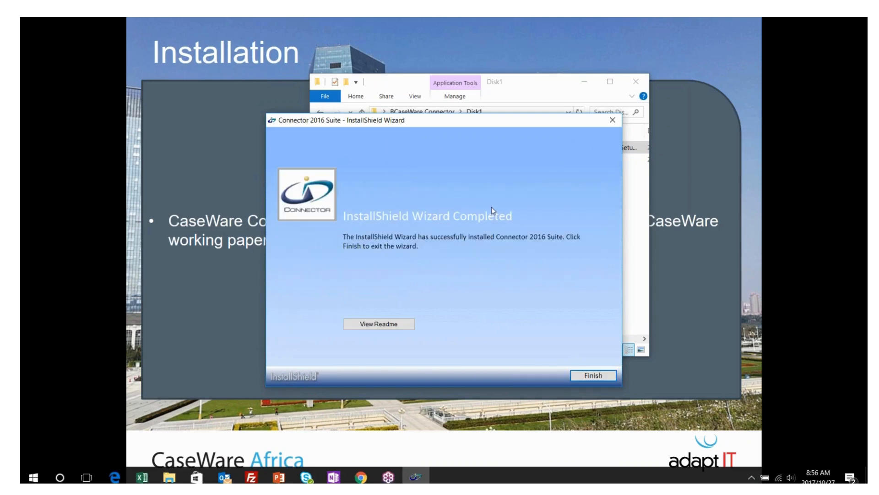
left_click(597, 379)
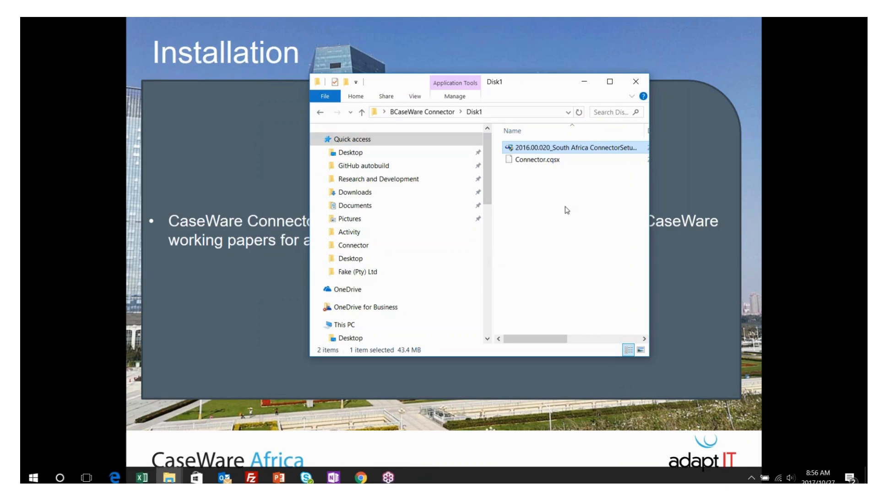
left_click(640, 86)
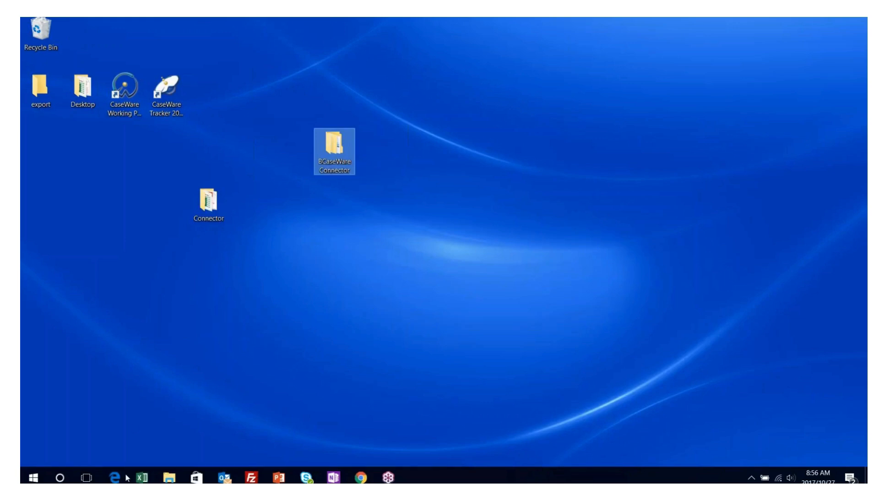
Start a blank Excel workbook, check the Add-ins tab for Connector commands, and go to File
left_click(142, 477)
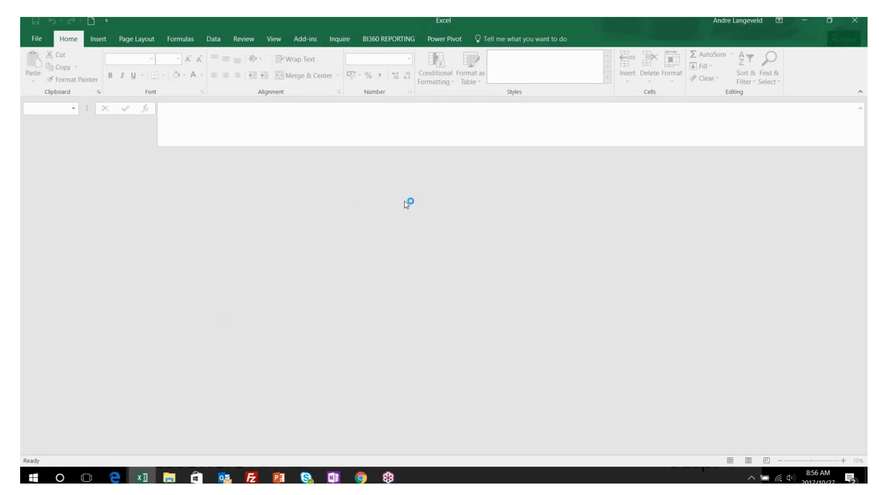
left_click(92, 21)
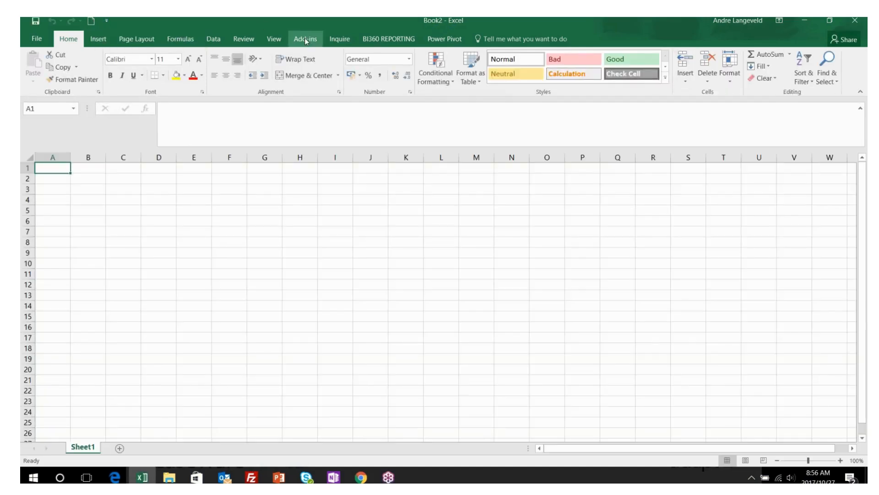
left_click(305, 39)
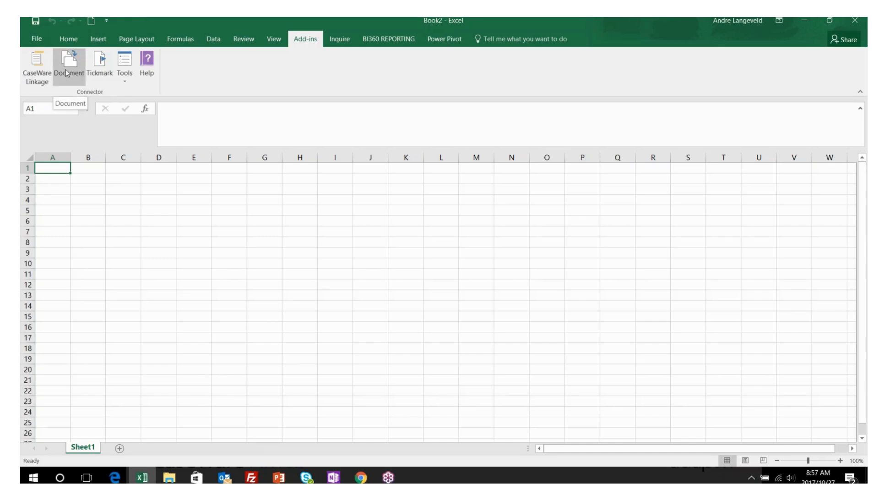
left_click(37, 39)
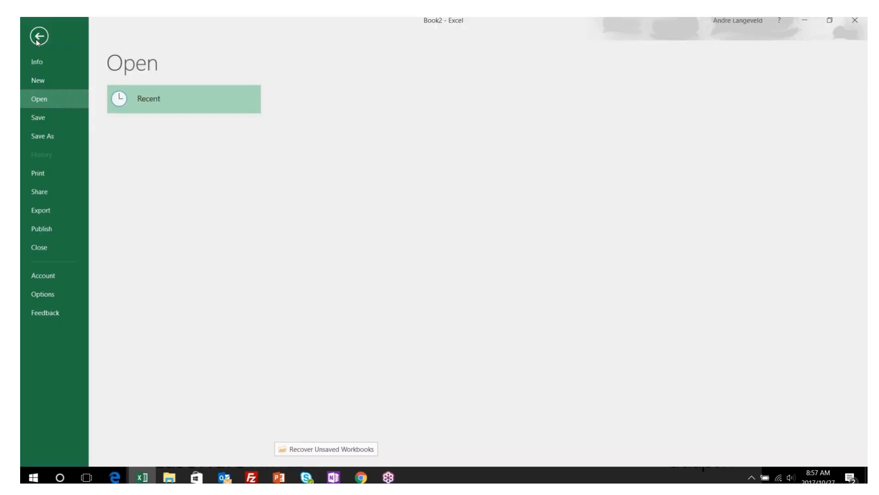
Check Excel Options > Add-ins Disabled Items and confirm none are disabled
left_click(55, 298)
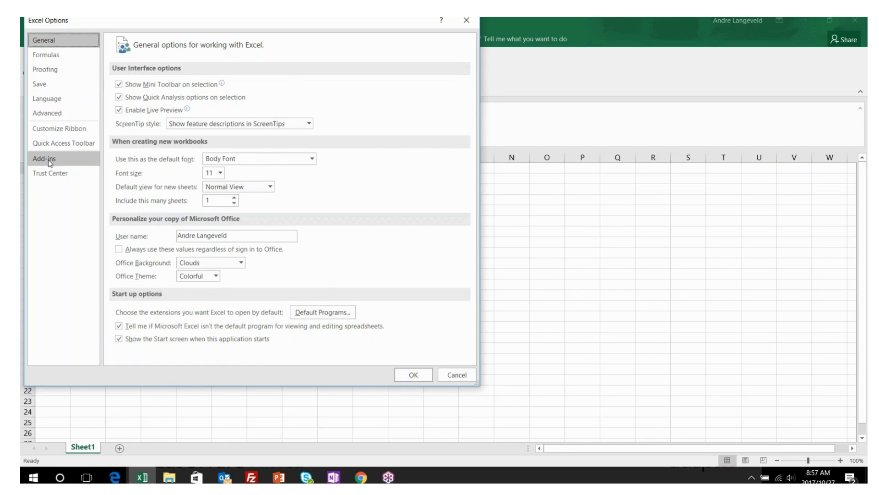
left_click(50, 161)
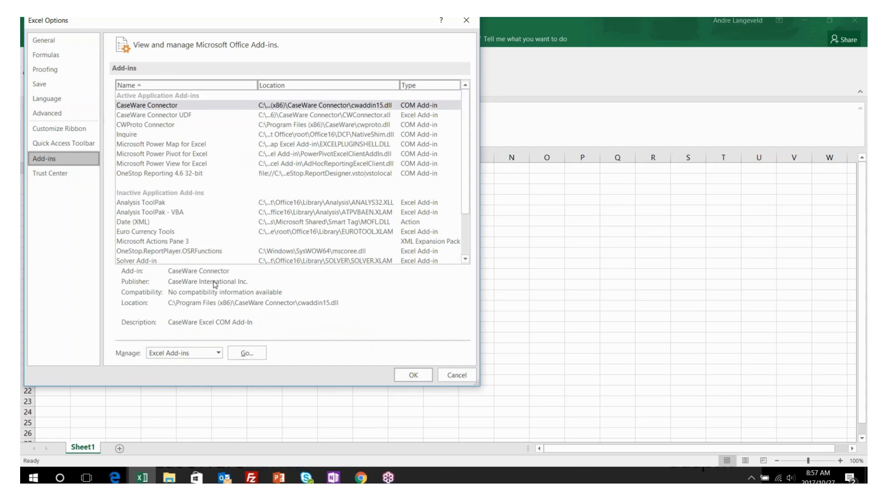
left_click(219, 353)
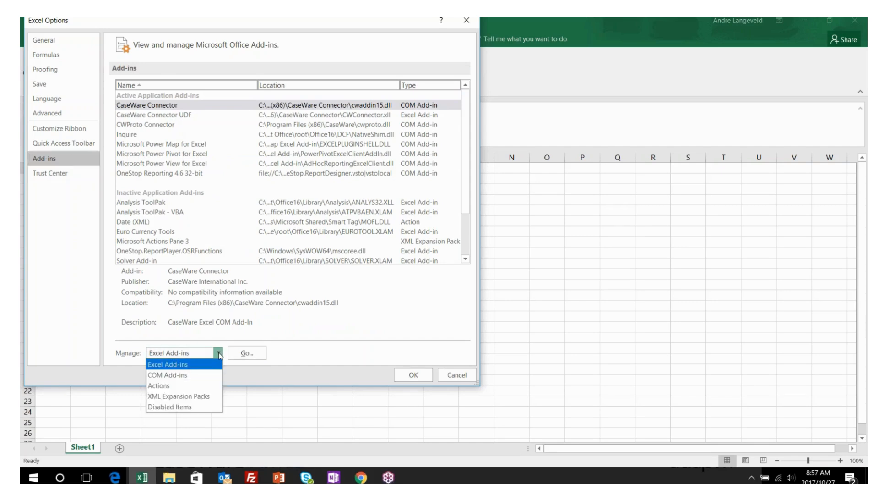
left_click(199, 407)
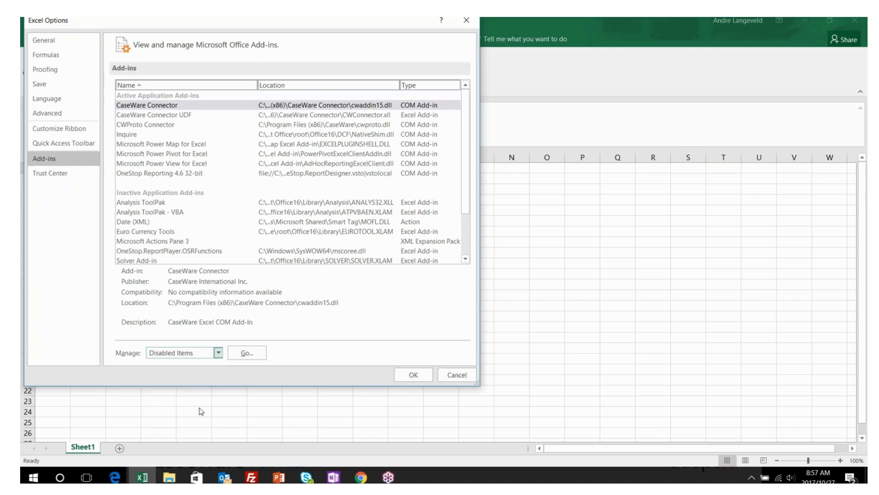
left_click(254, 353)
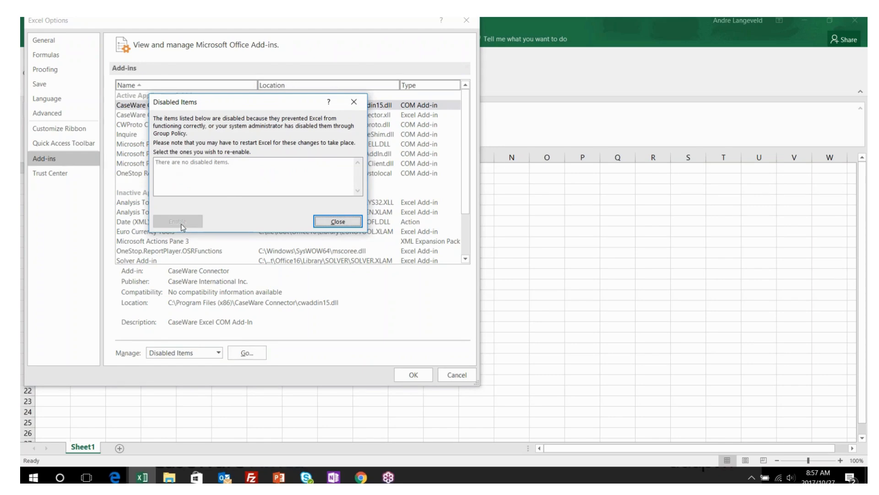
left_click(338, 222)
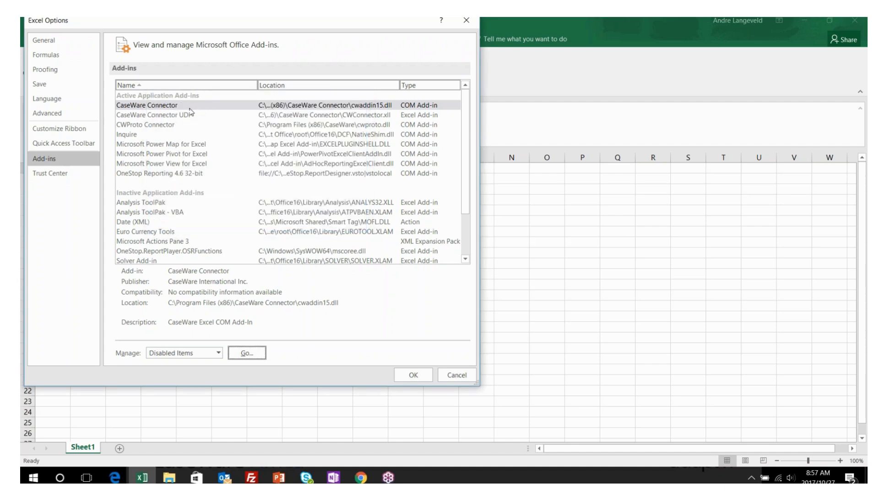
Confirm CaseWare Connector is enabled in the COM Add-ins list, leaving it unchanged
left_click(220, 353)
left_click(201, 372)
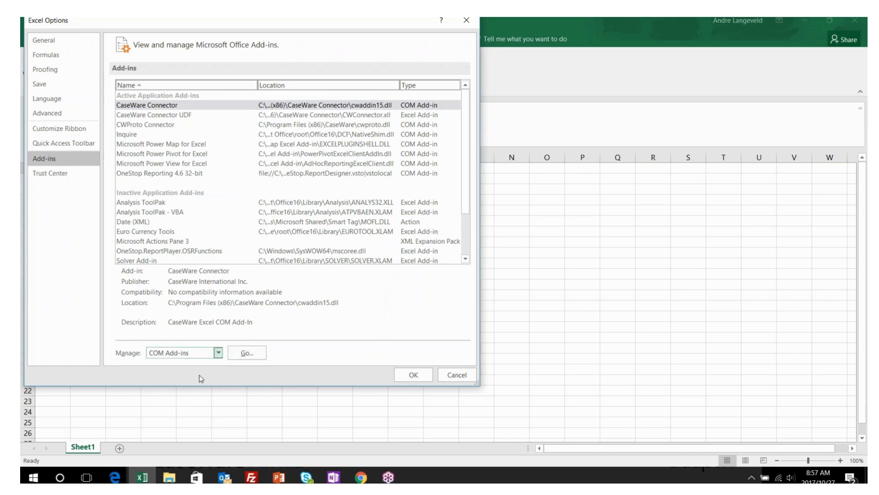
left_click(246, 353)
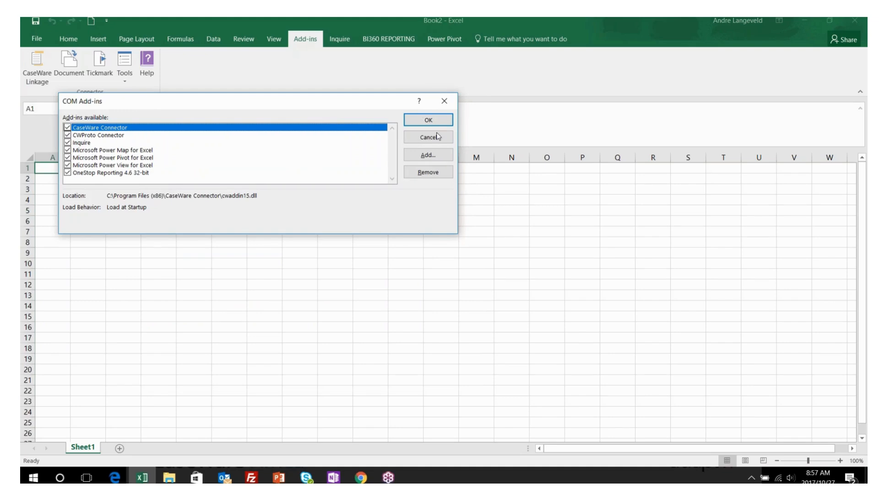
left_click(428, 120)
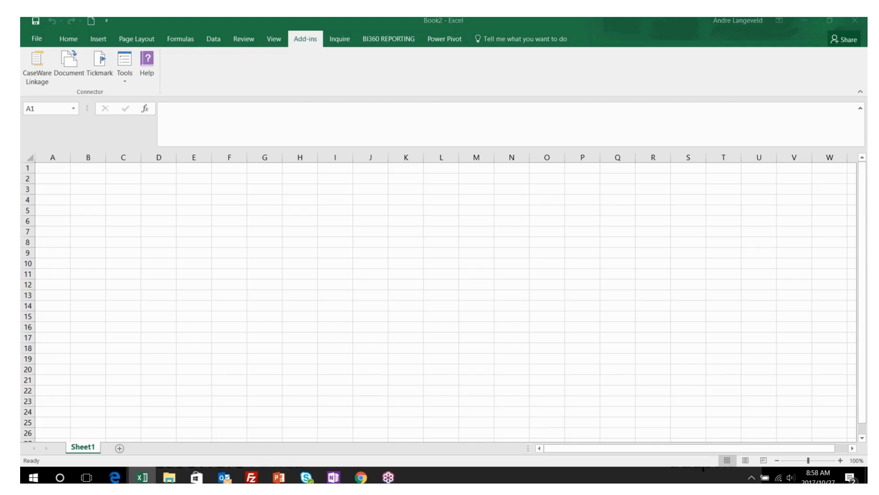
Close Excel and open the desktop Connector folder in a maximized window
left_click(855, 22)
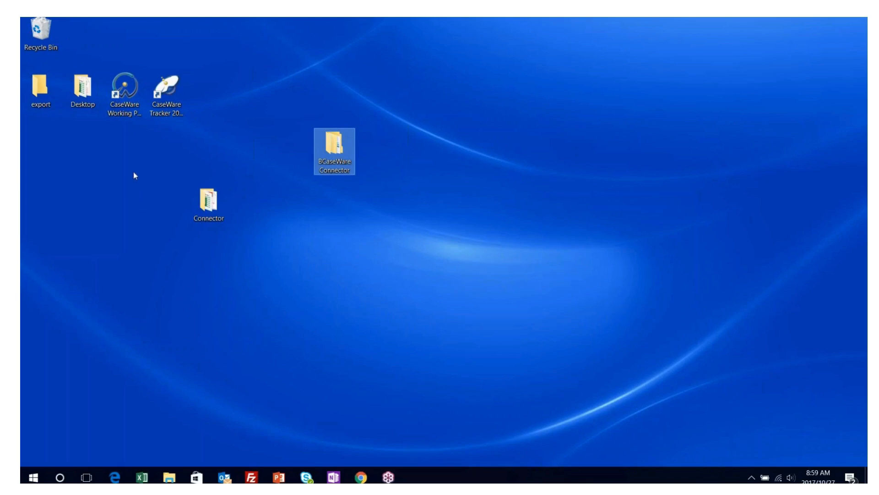
left_click(209, 209)
double_click(209, 209)
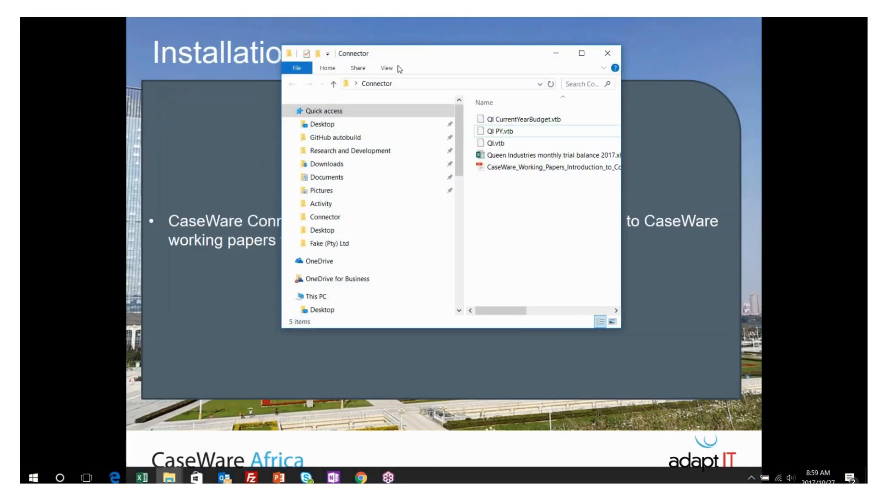
double_click(465, 60)
Widen the Name column and open CaseWare_Working_Papers_Introduction_to_Connector_14122016.pdf
left_click(306, 132)
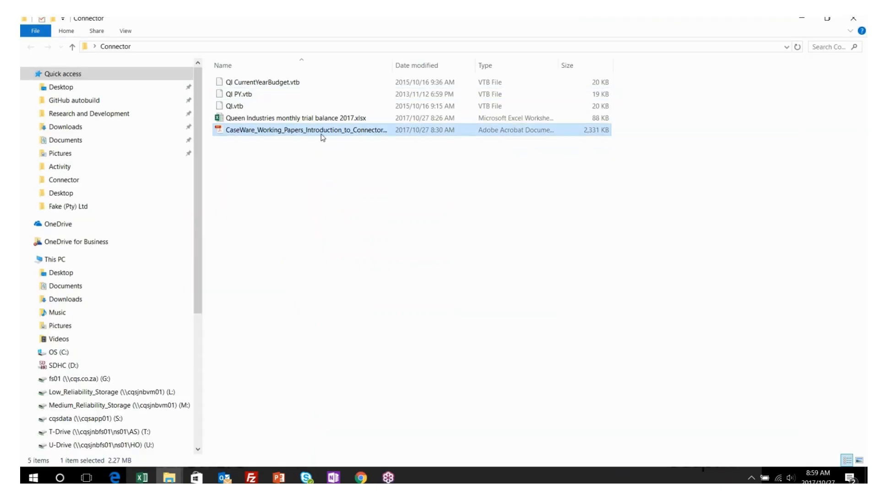
left_click_drag(391, 65, 476, 65)
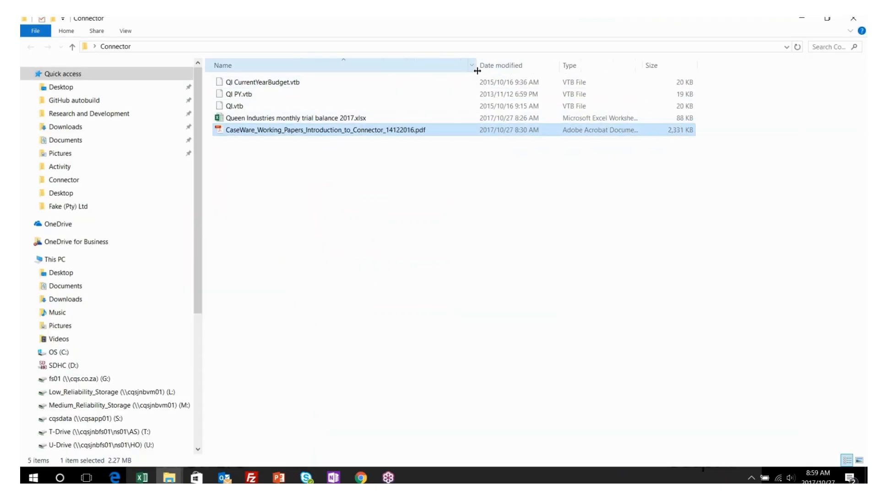
double_click(311, 131)
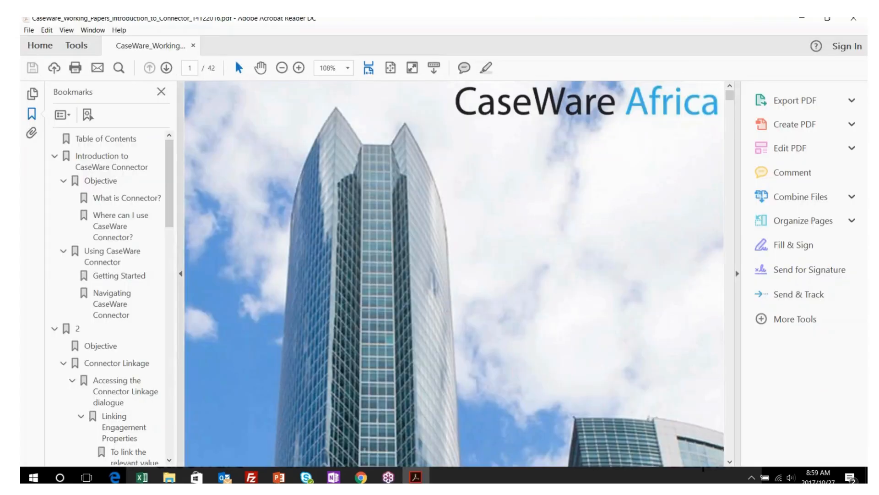
Hide the Bookmarks pane and scroll through the guide's opening pages
left_click(161, 92)
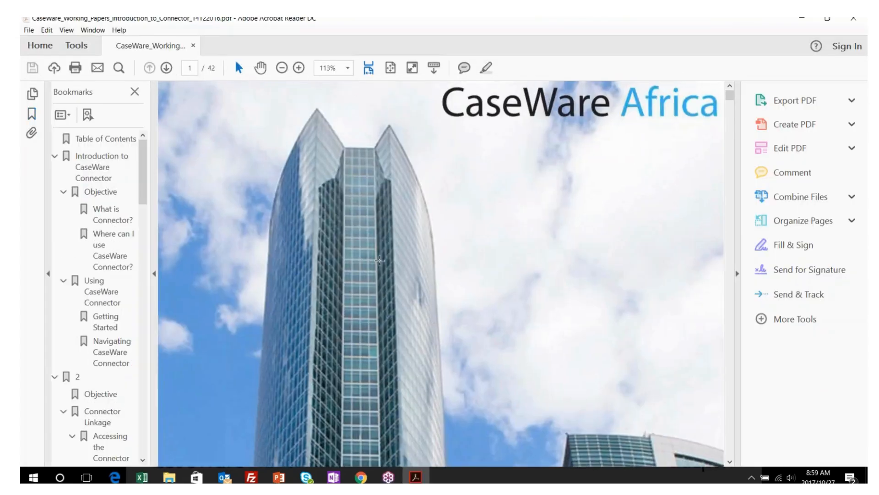
scroll(379, 263, "down", 5)
scroll(379, 263, "down", 10)
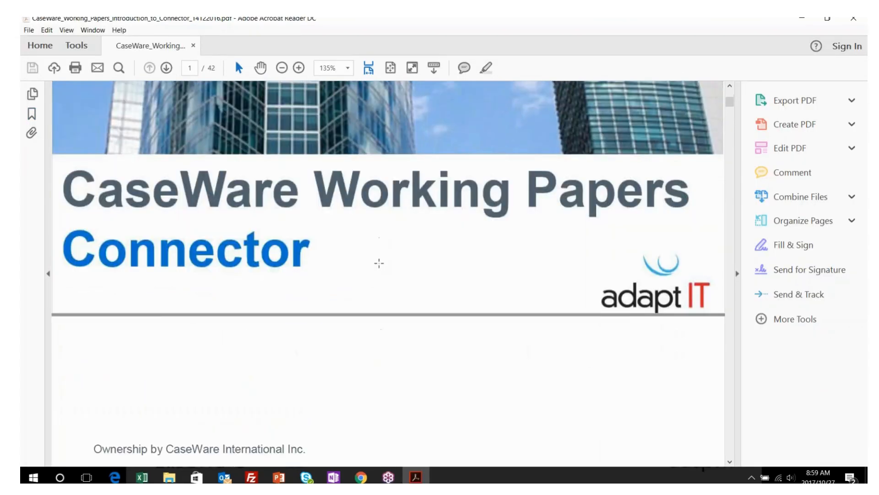
scroll(389, 306, "down", 10)
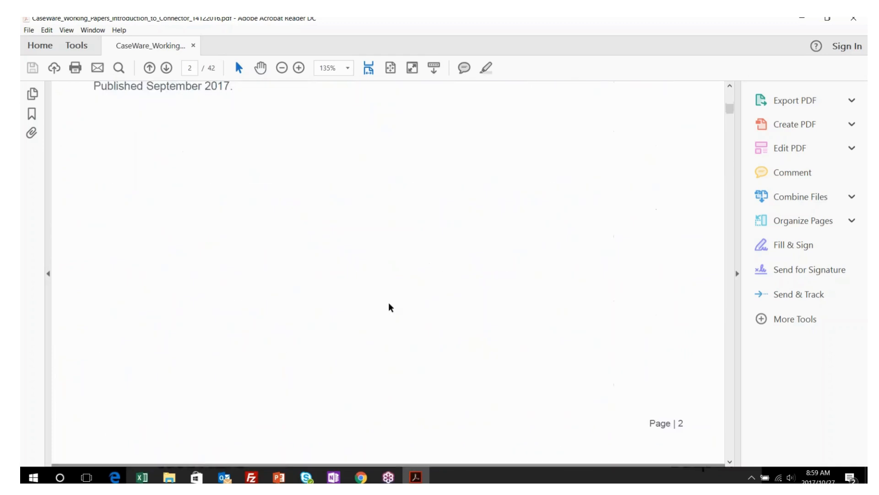
scroll(390, 307, "down", 10)
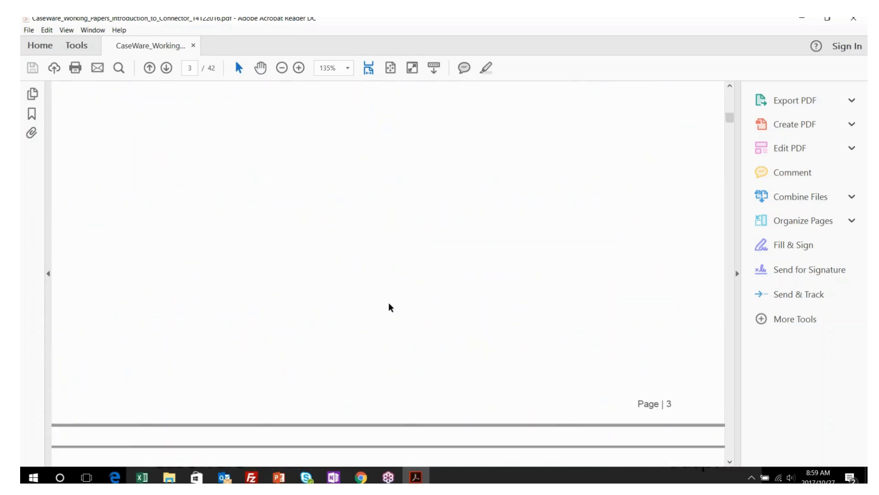
scroll(322, 273, "down", 2)
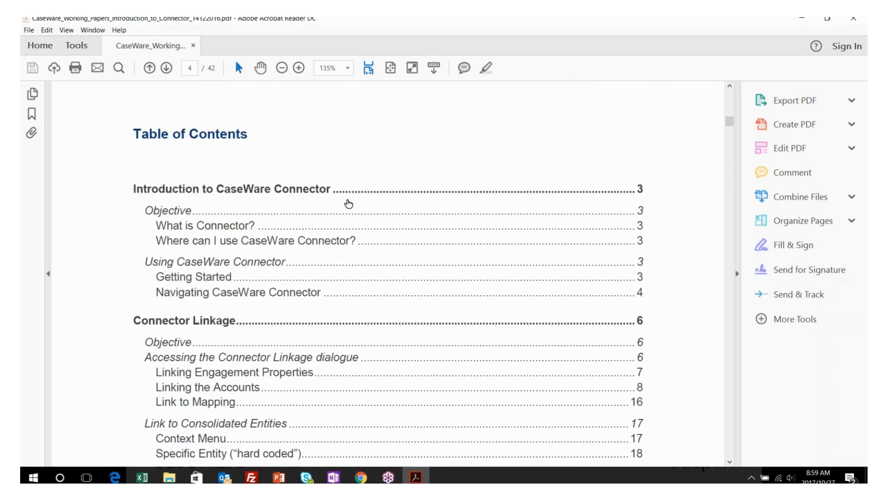
scroll(332, 261, "down", 4)
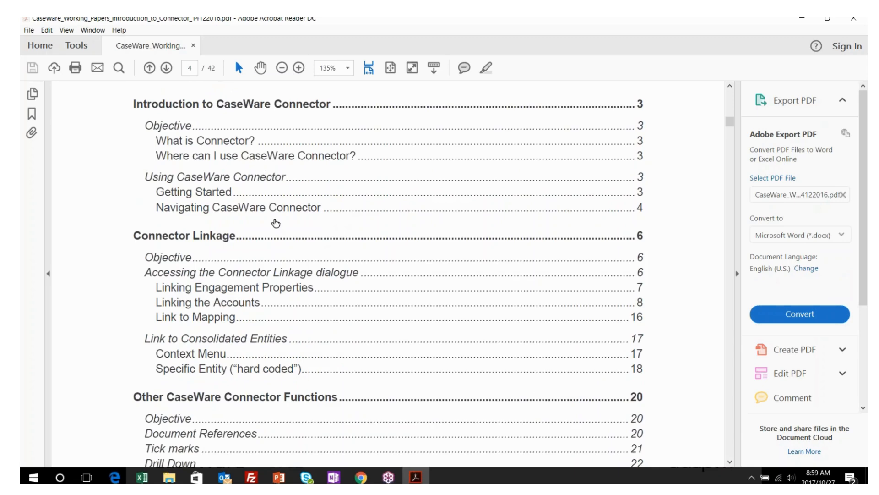
scroll(275, 221, "down", 2)
scroll(293, 288, "down", 12)
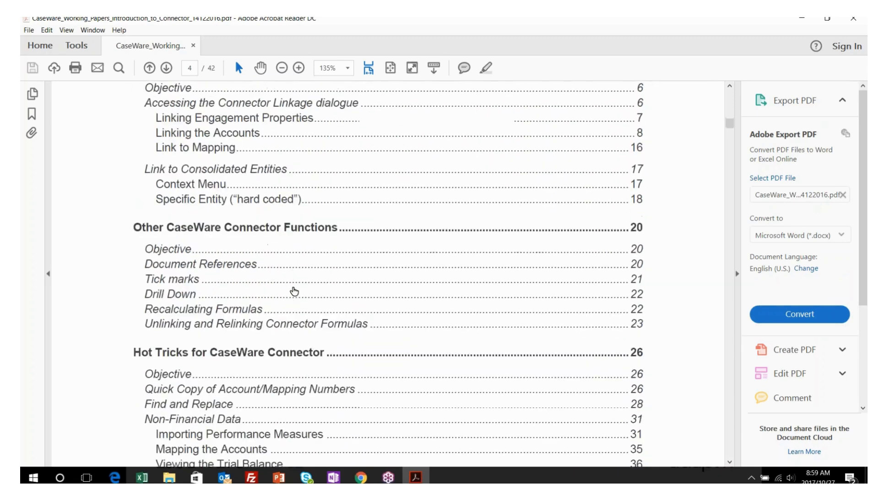
scroll(294, 290, "down", 18)
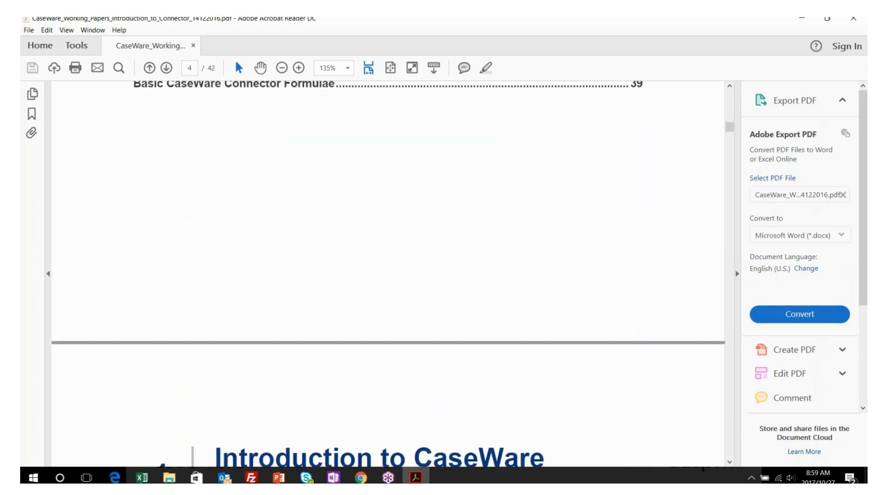
scroll(294, 290, "up", 17)
scroll(291, 289, "up", 7)
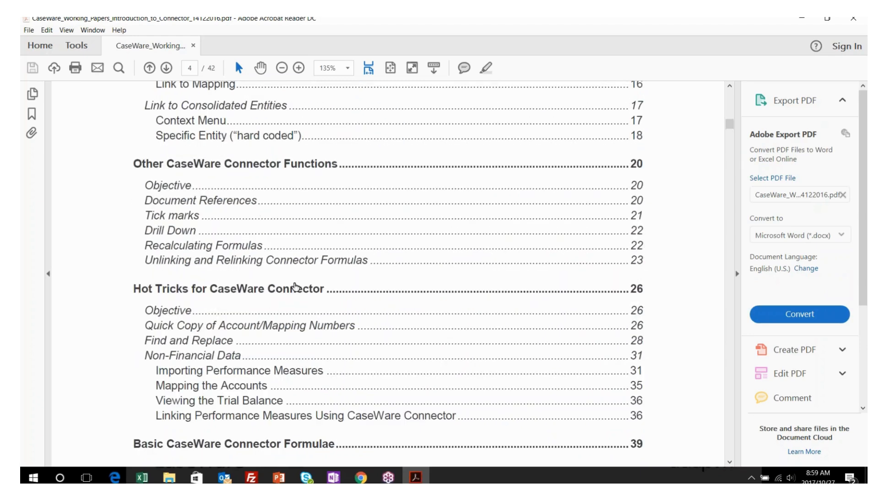
scroll(294, 286, "up", 10)
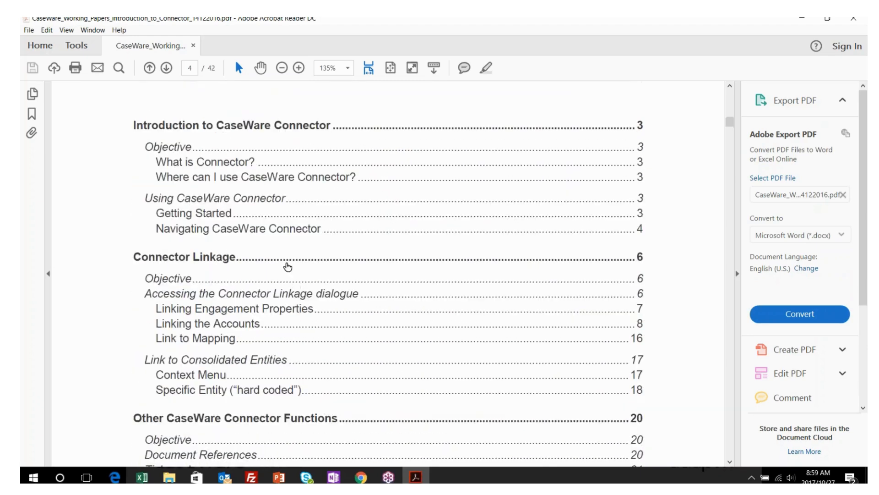
Jump to Getting Started and read on to chapter 2, Connector Linkage, on page 8
left_click(195, 215)
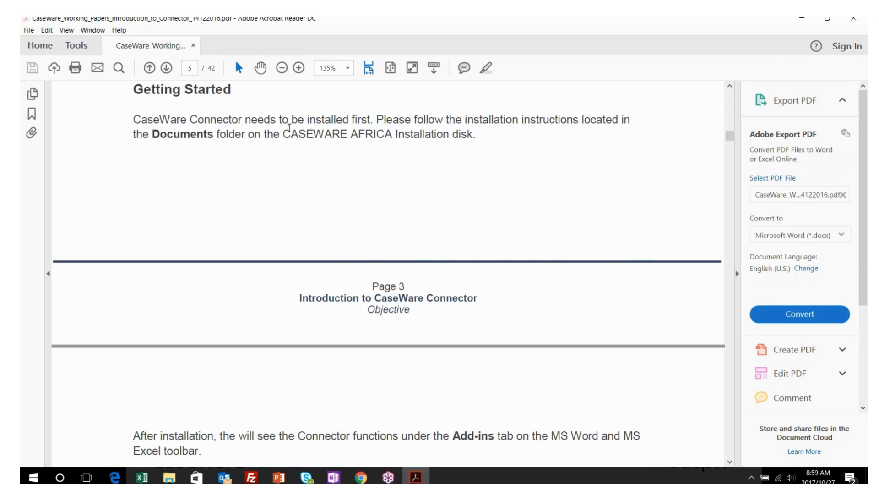
scroll(273, 247, "down", 3)
scroll(274, 247, "down", 6)
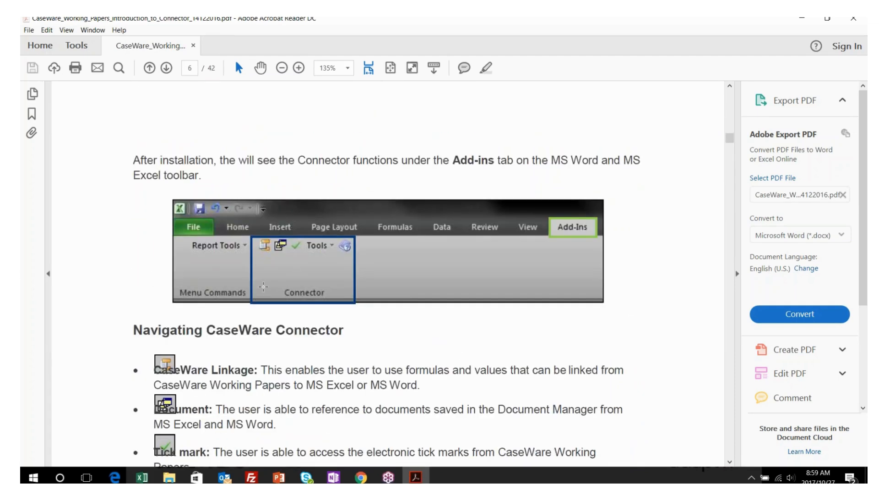
scroll(264, 287, "down", 1)
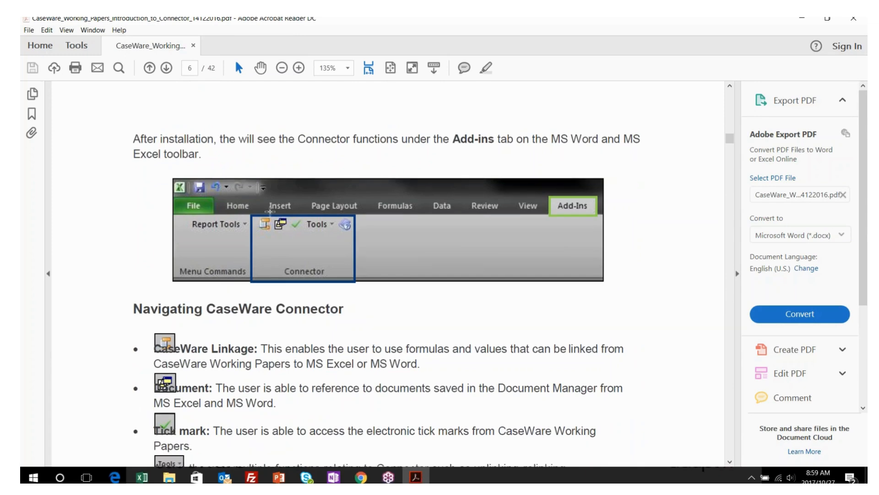
scroll(255, 289, "down", 2)
scroll(301, 304, "down", 10)
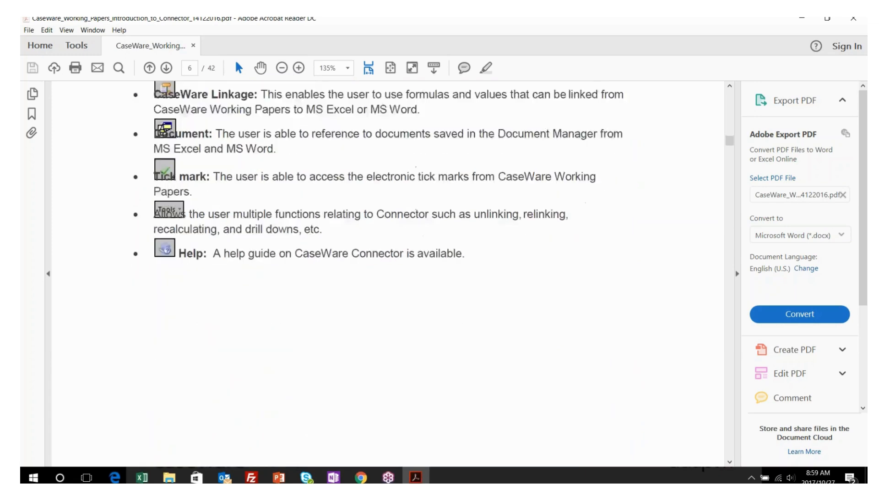
scroll(302, 304, "down", 10)
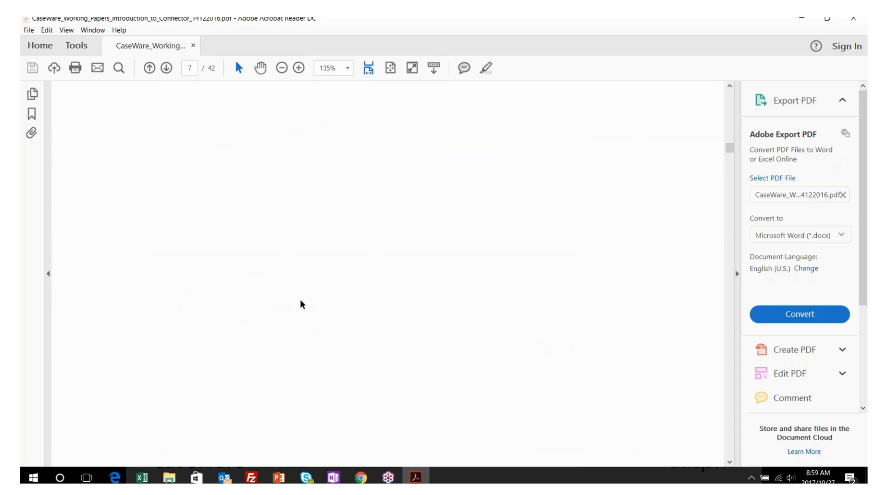
scroll(302, 305, "down", 10)
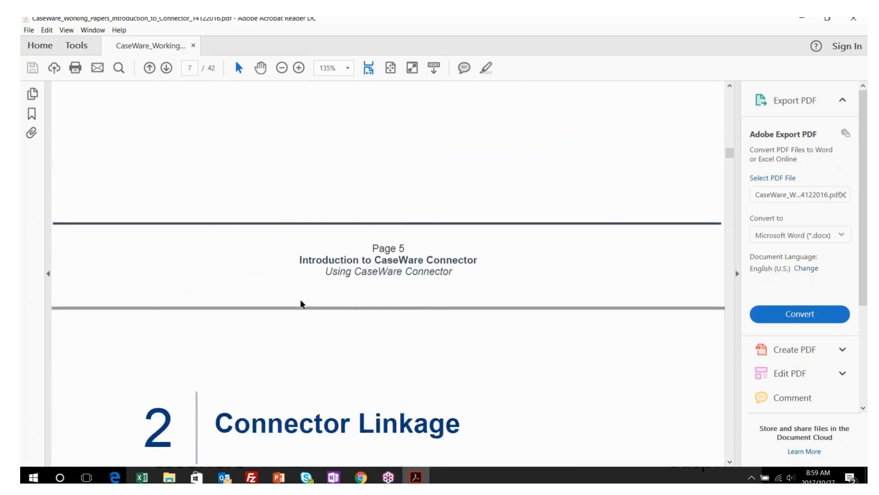
scroll(320, 315, "down", 5)
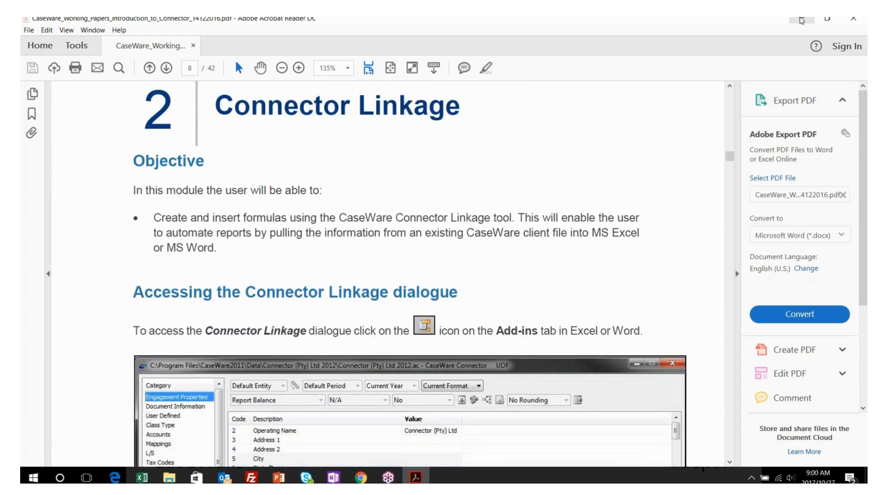
Minimize Acrobat, launch CaseWare Working Papers, dismiss the Welcome screen, and go to File > New
left_click(801, 20)
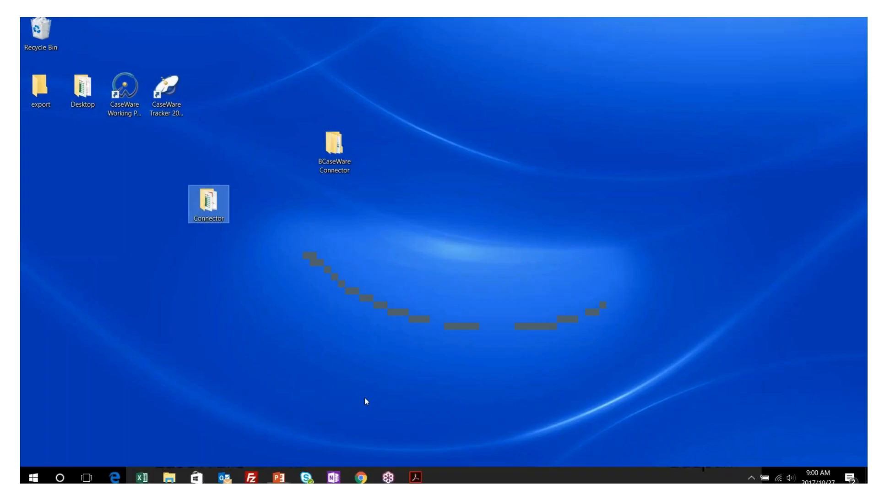
left_click(128, 94)
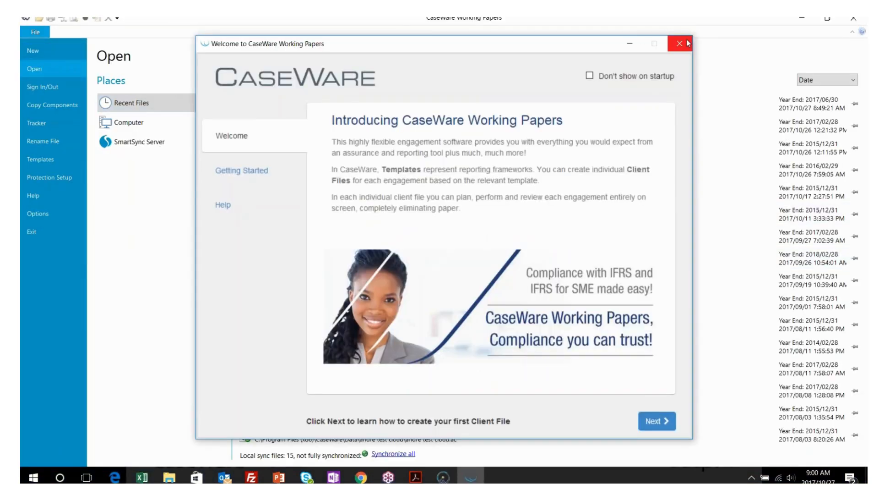
left_click(685, 44)
left_click(38, 51)
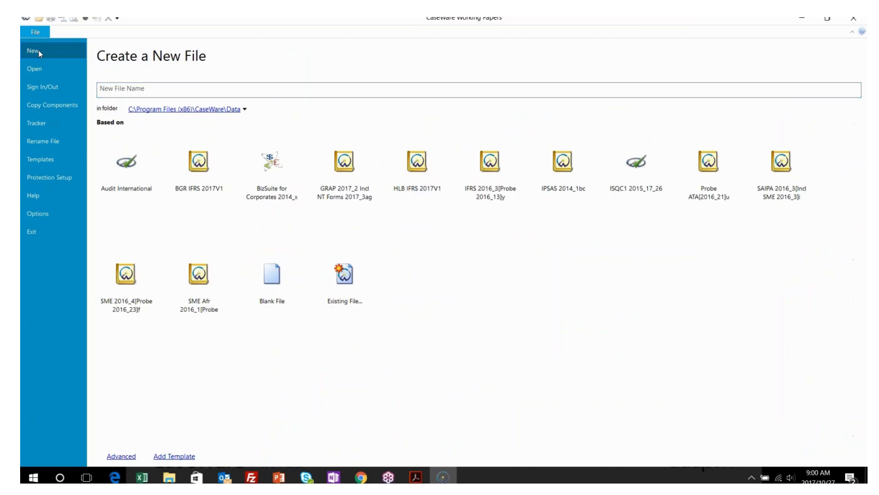
Name the new file 'Queen Industries (Pty) Ltd June 2017' using the IFRS 2016_3[Probe 2016_13]y template
left_click(172, 87)
type("Que")
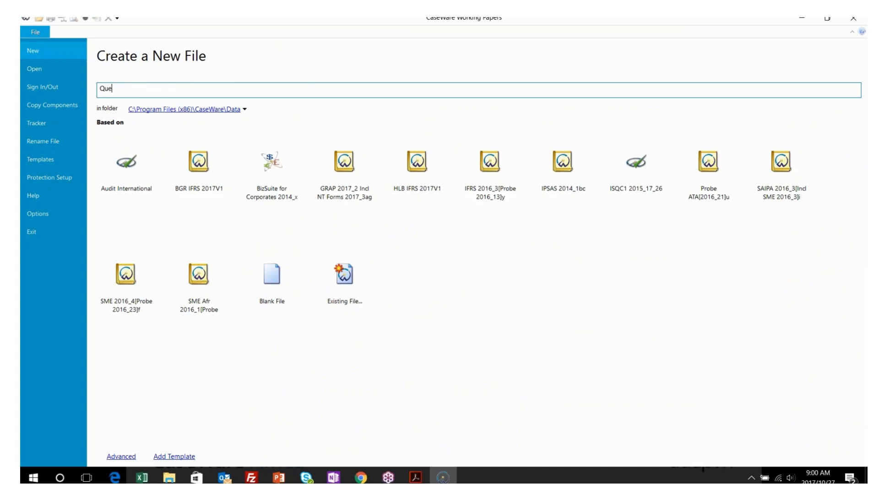
type("en Industries (Pty) Ltd June 2017")
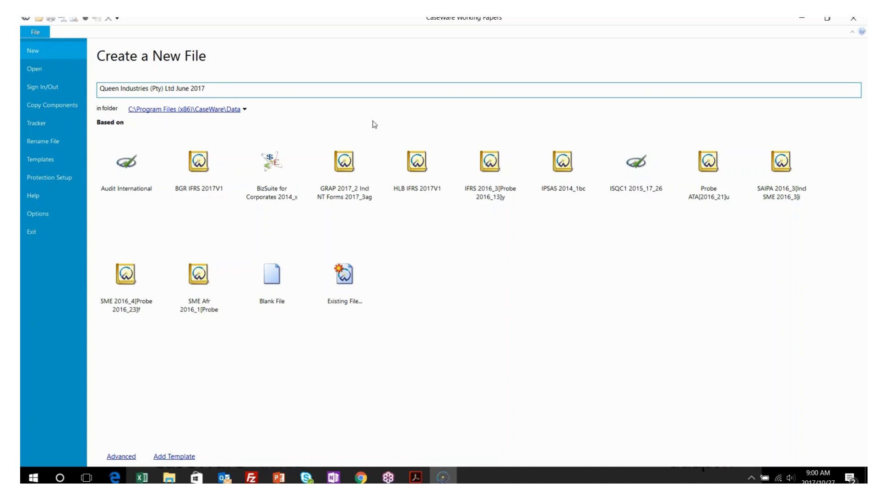
left_click(490, 163)
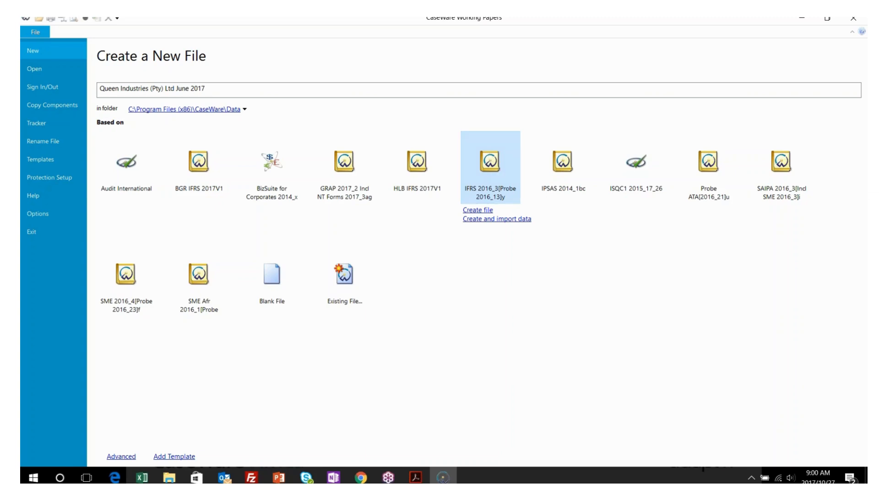
Create the file, dismiss the login notice, and sign in with the template's user name and password
left_click(477, 210)
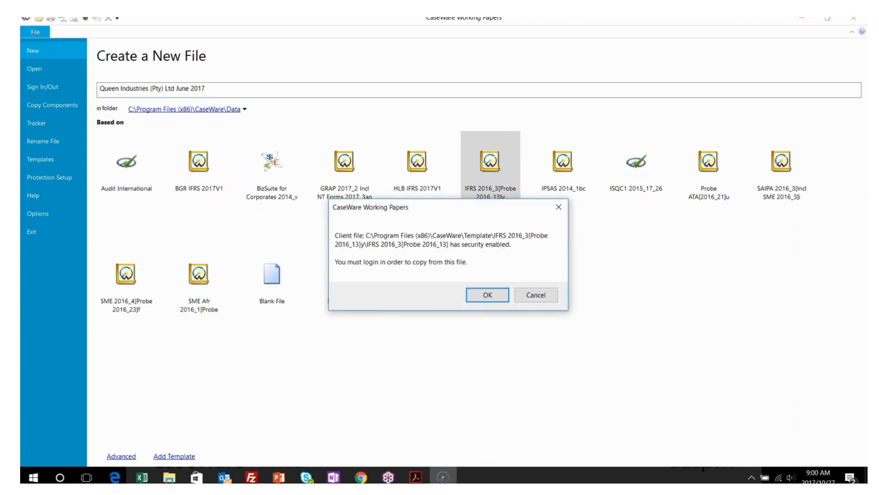
key("Return")
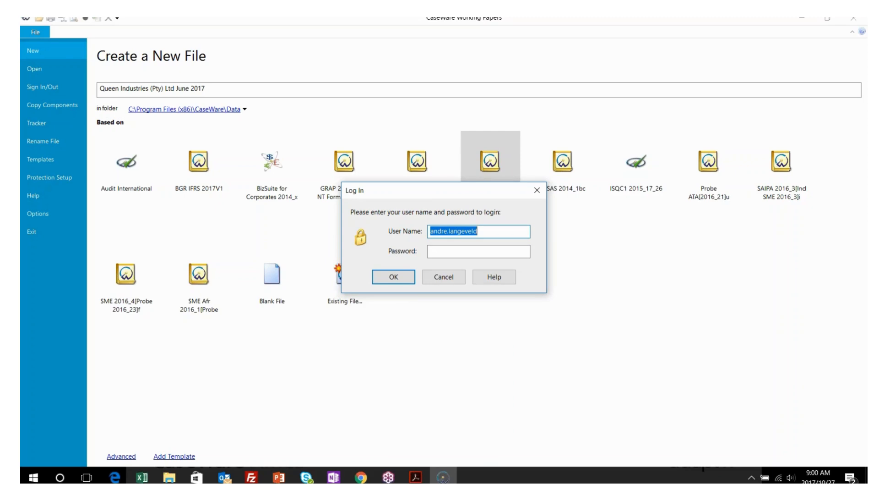
type("sup")
key("Tab")
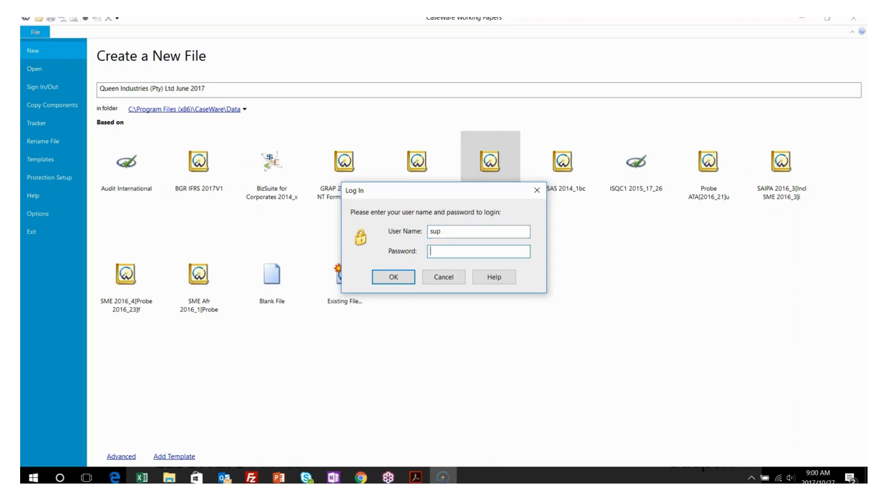
type("sup")
left_click(394, 277)
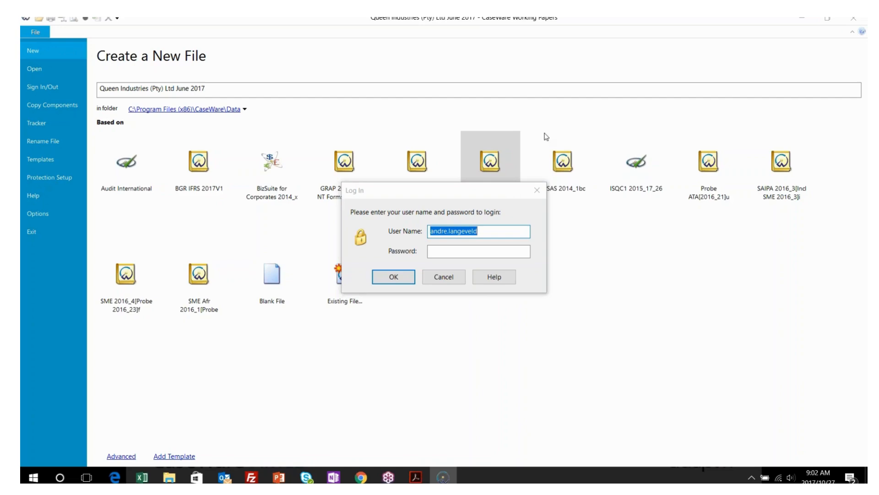
Replace the prefilled user name in the client file's Log In prompt
left_click_drag(488, 229, 369, 234)
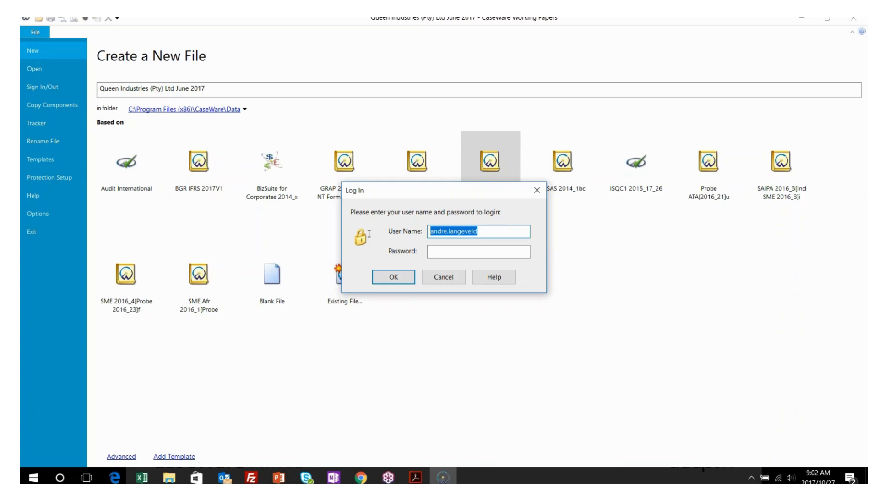
type("sup")
key("Tab")
Finish logging in and open Engagement Properties showing year end 2017/02/28 with monthly and yearly periods
type("sup")
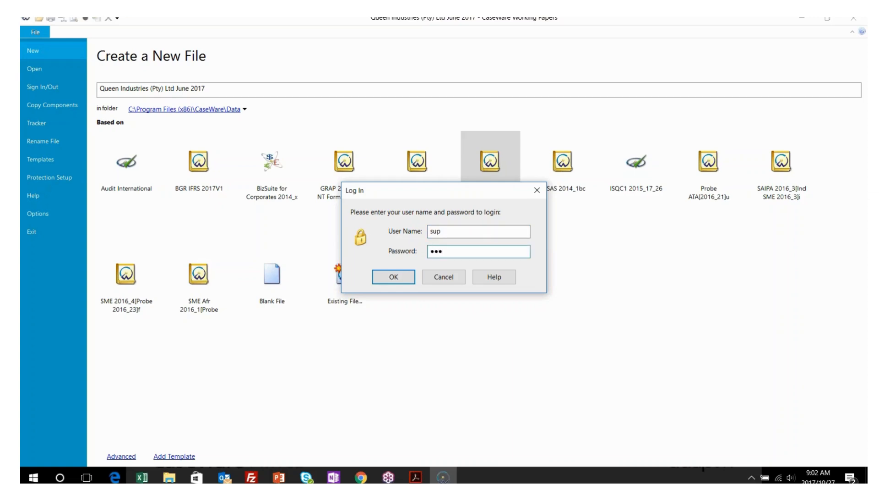
left_click(393, 276)
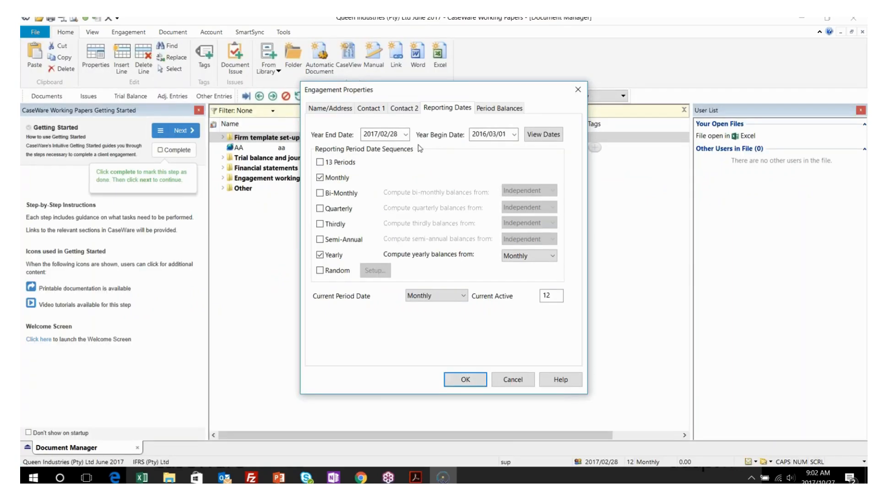
left_click(833, 66)
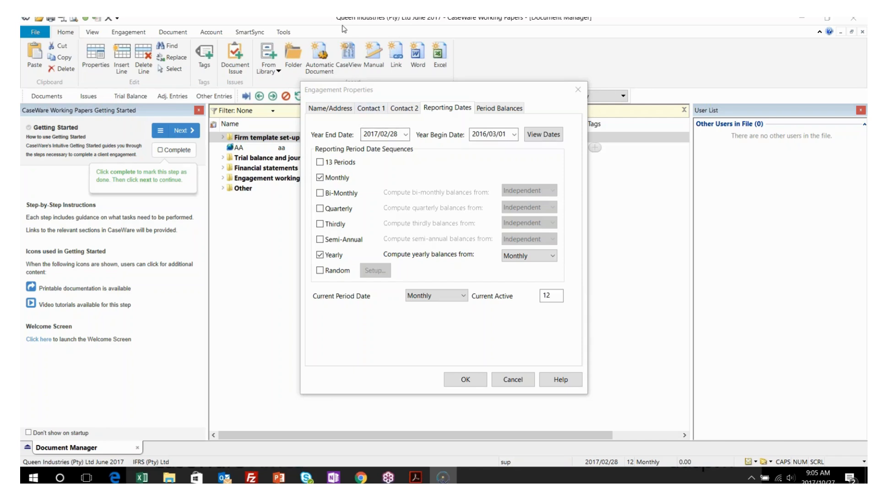
Set the year end date to 2017/06/30 and confirm the year begin recalculates to 2016/07/01
left_click(396, 134)
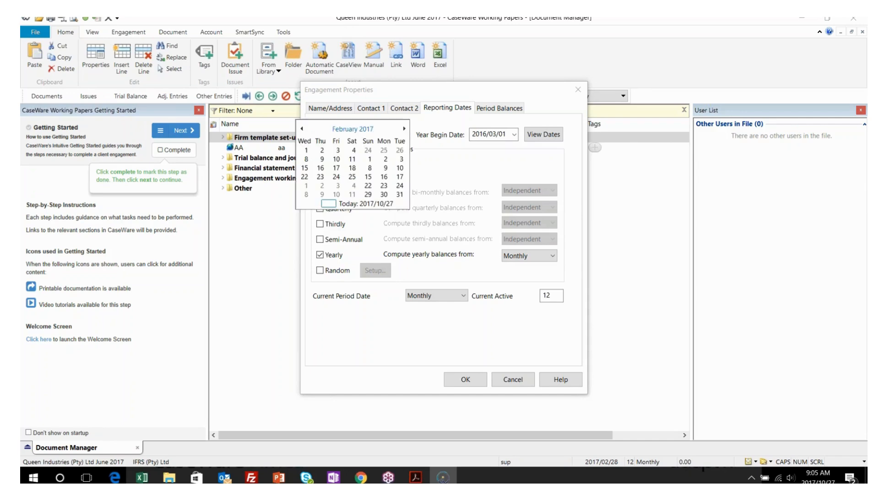
left_click(357, 128)
left_click(341, 174)
left_click(386, 185)
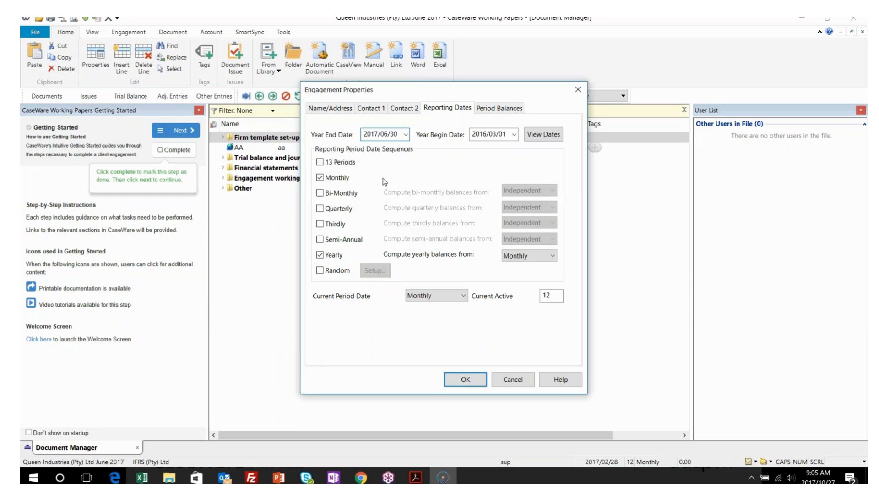
key("Tab")
left_click(472, 134)
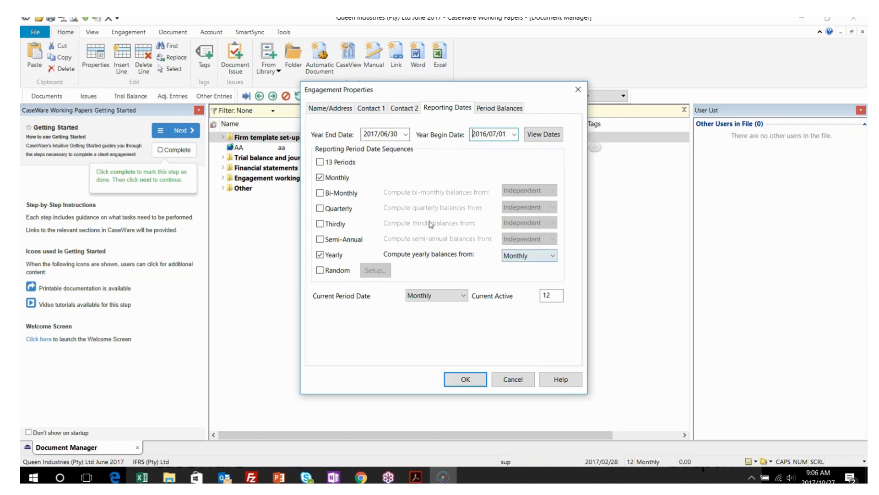
left_click(320, 193)
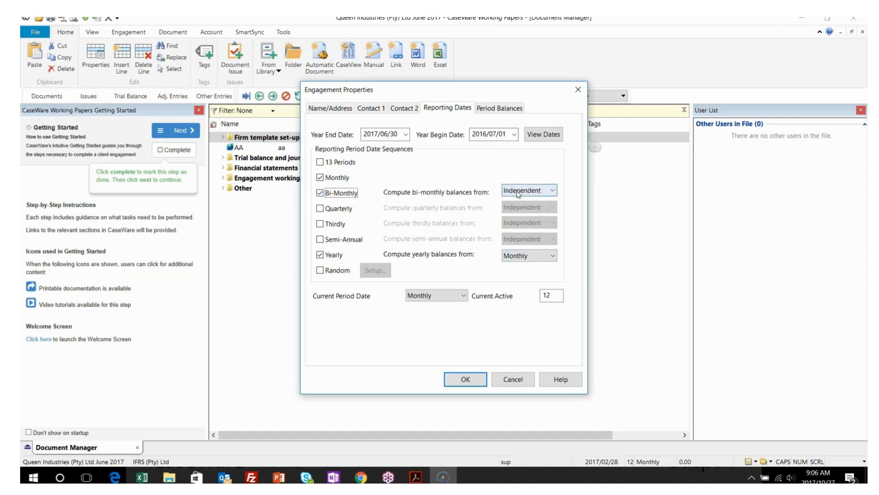
left_click(517, 191)
left_click(515, 210)
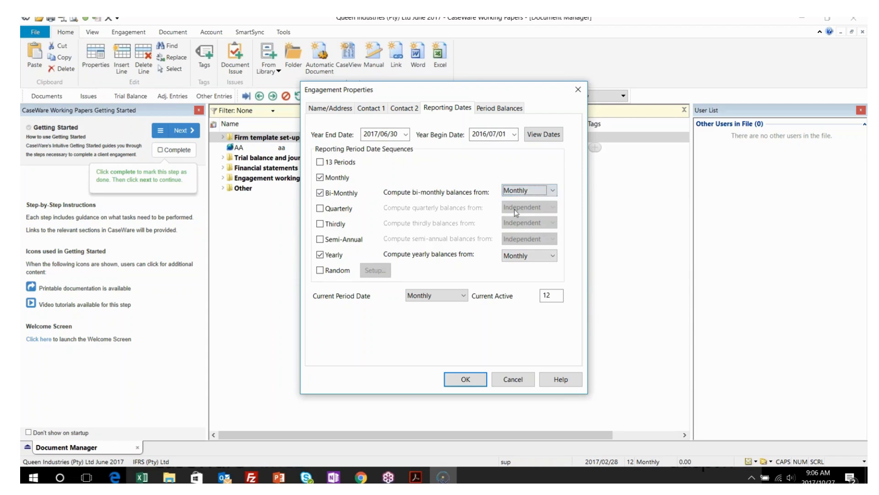
left_click(333, 211)
left_click(512, 209)
left_click(513, 227)
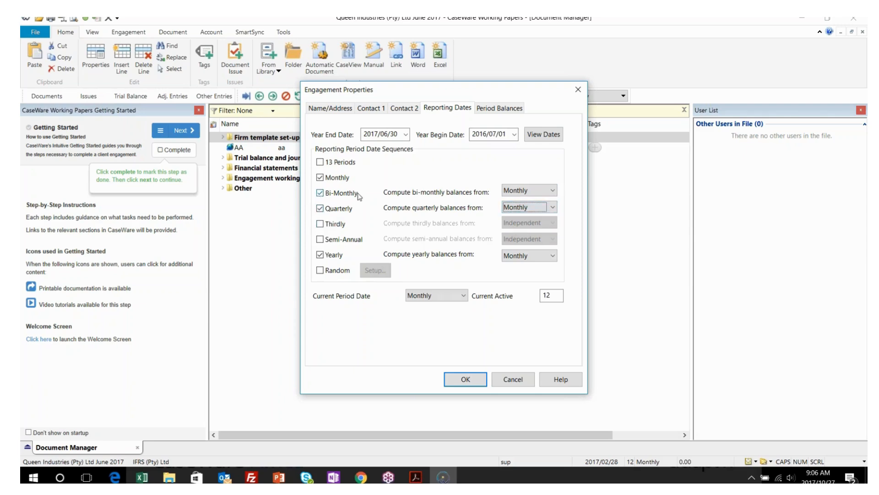
left_click(321, 209)
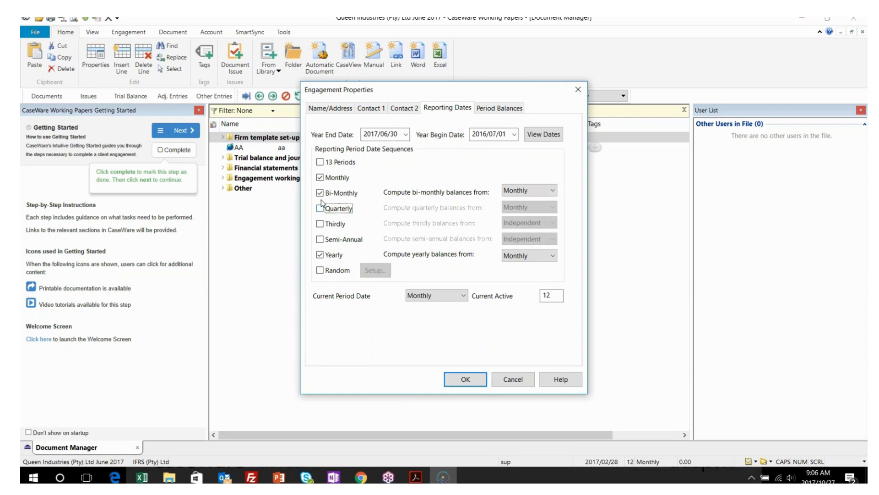
left_click(322, 194)
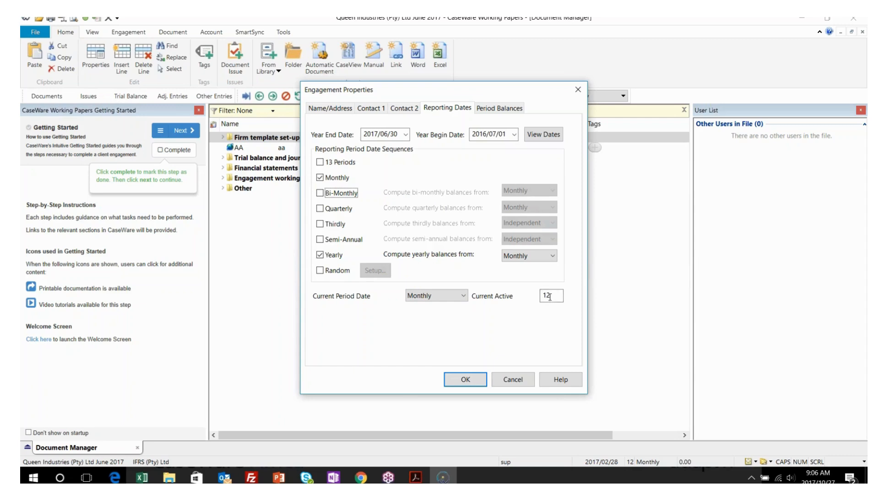
Change the operating name from IFRS to Queen Industries (Pty) Ltd and save the engagement properties
left_click(331, 111)
left_click_drag(386, 160, 366, 162)
type("Queen Industries")
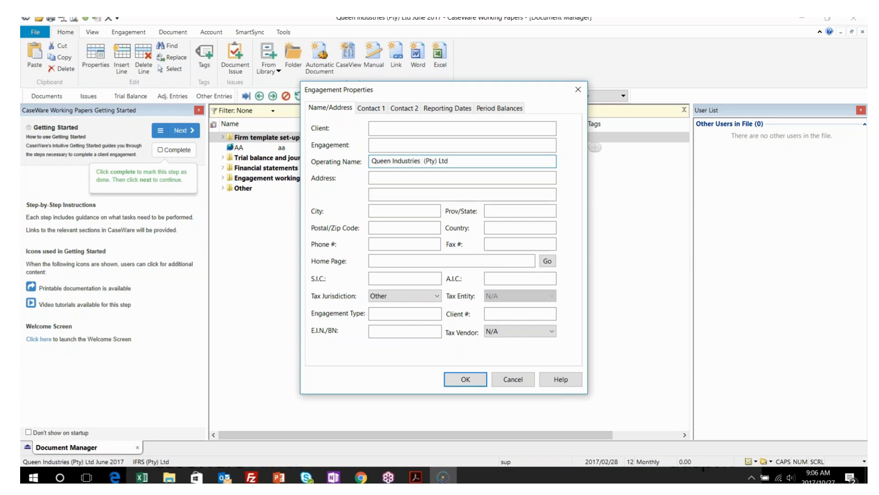
left_click(458, 379)
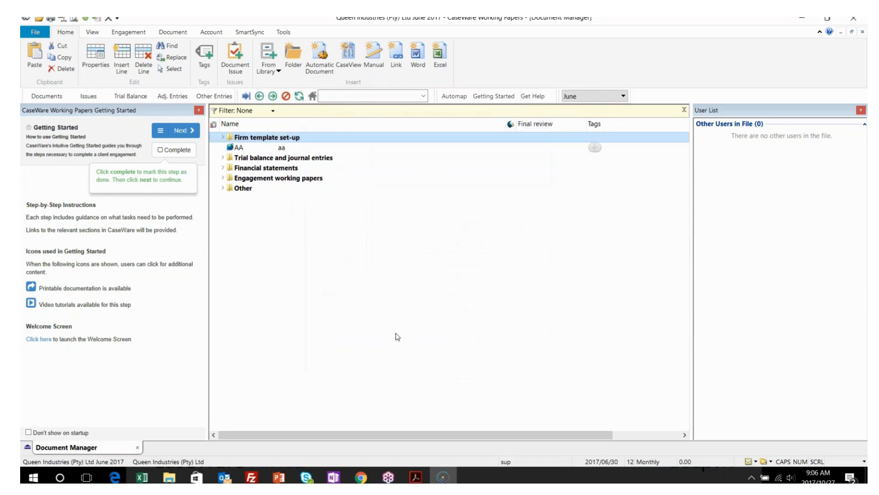
Delete the stray AA document from the Document Manager
left_click(280, 149)
key("Delete")
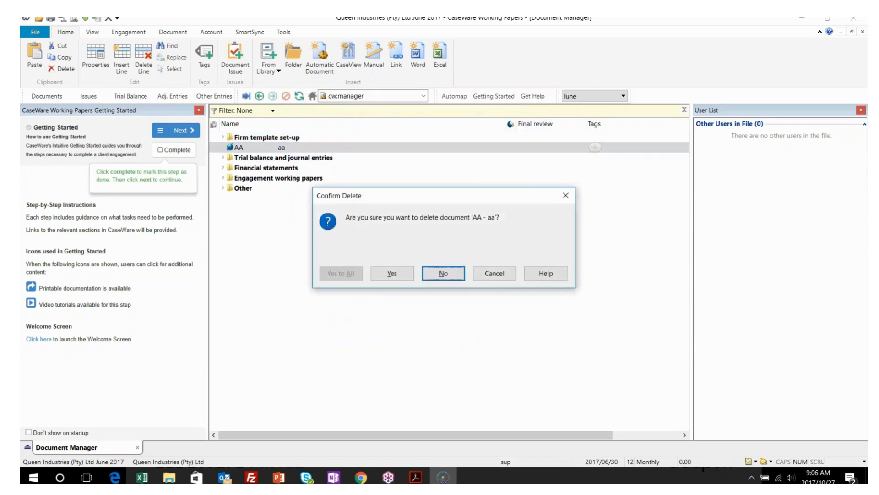
left_click(392, 273)
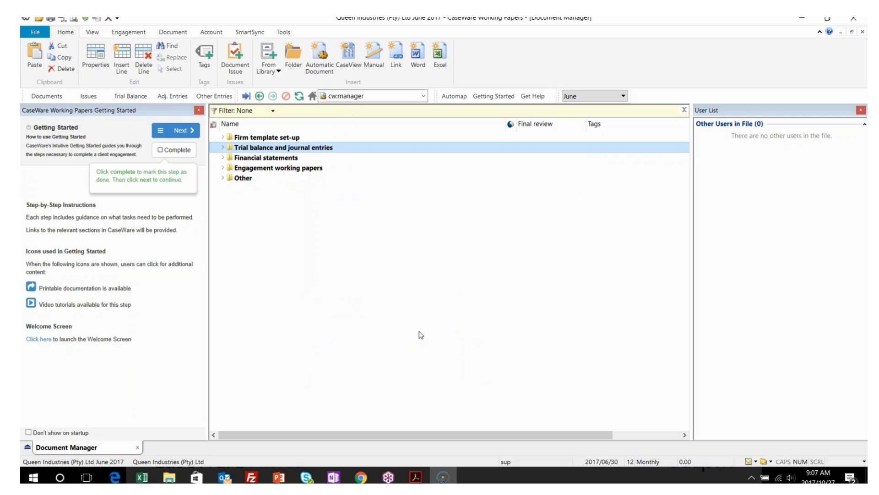